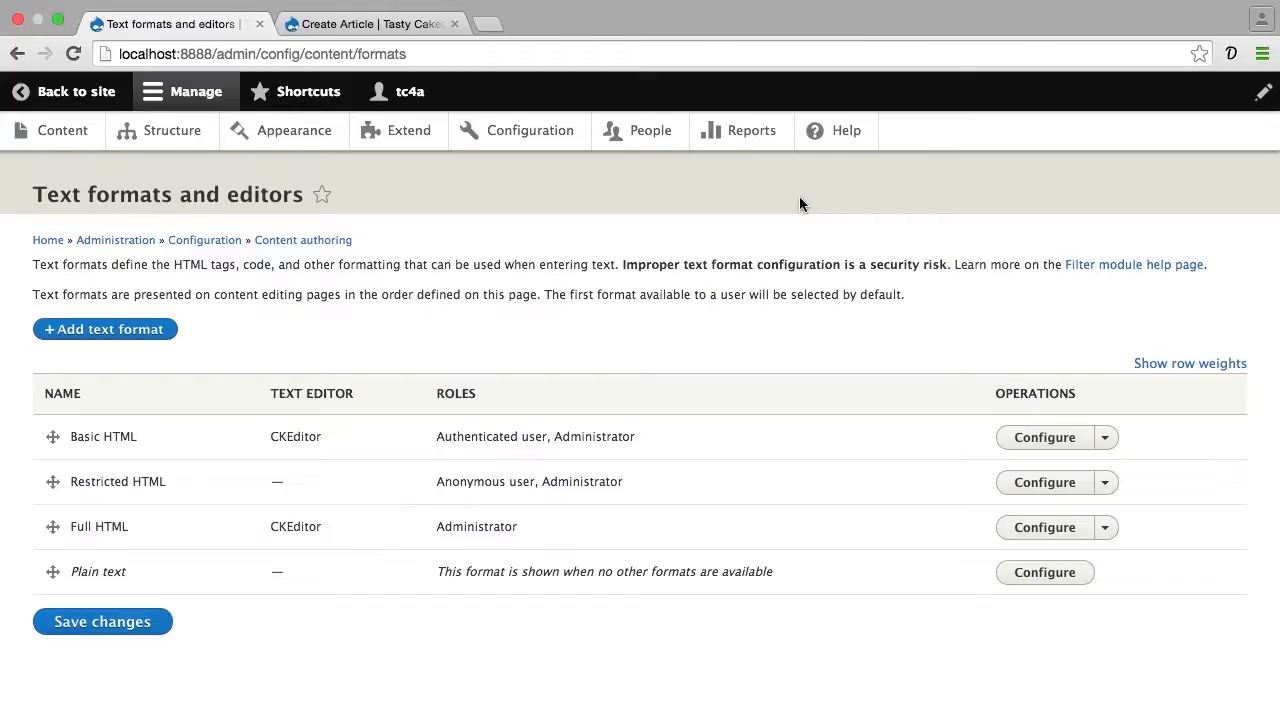
# - Switch to the Create Article form and paste generated placeholder paragraphs into the Body field
pyautogui.click(406, 26)
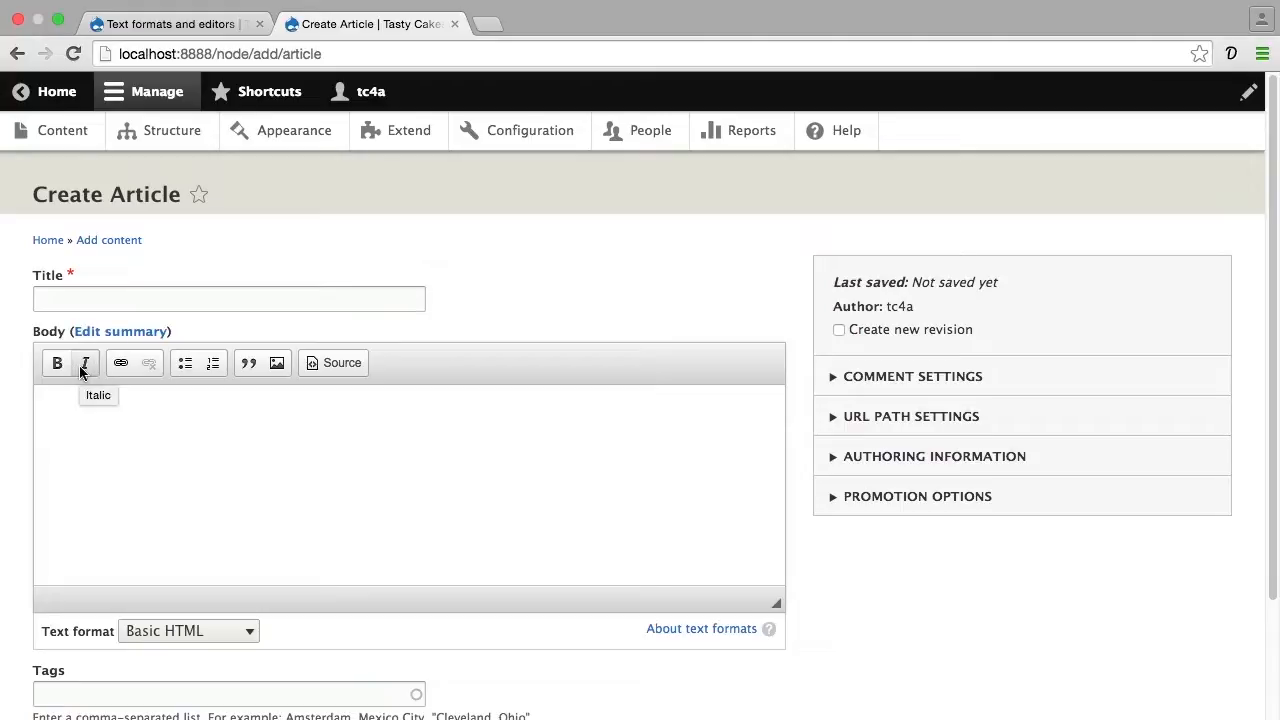
pyautogui.click(1231, 54)
pyautogui.click(983, 128)
pyautogui.click(342, 474)
pyautogui.press('super+v')
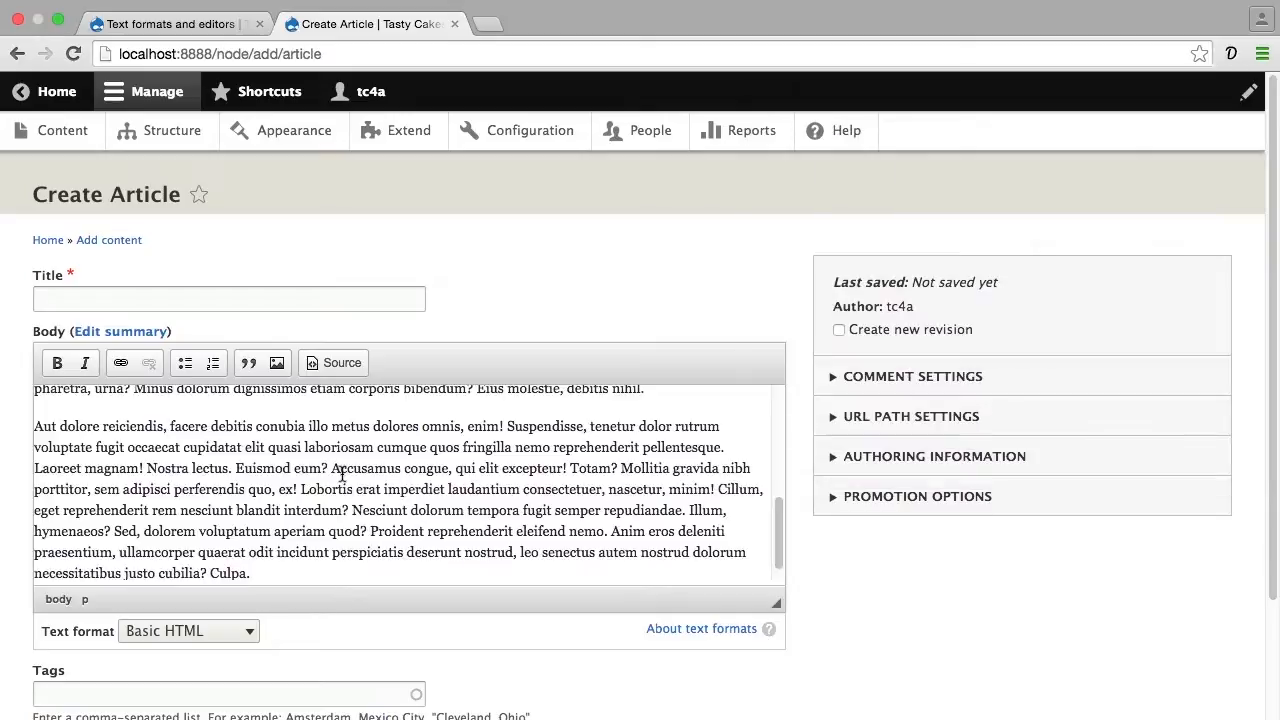
pyautogui.scroll(5, 284, 463)
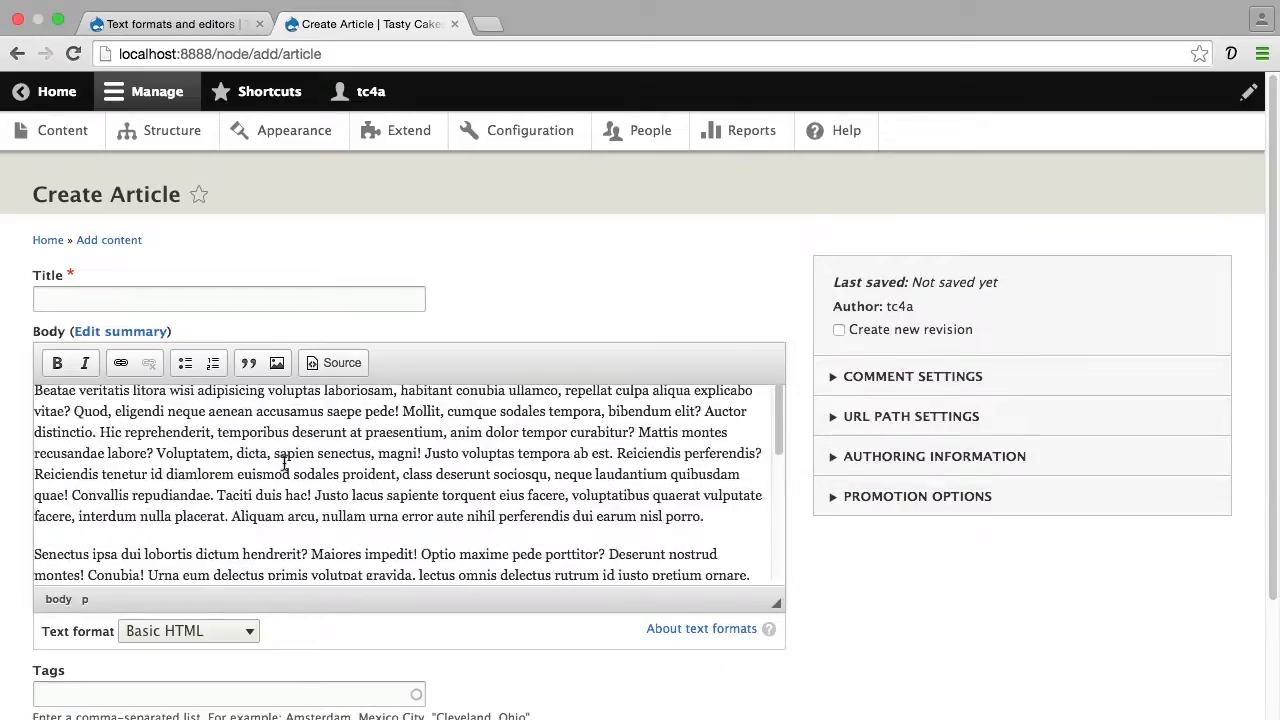
# - Split the start of the body text into three separate lines ending with "saepe pede!" and format them as a bulleted list
pyautogui.click(71, 412)
pyautogui.press('Return')
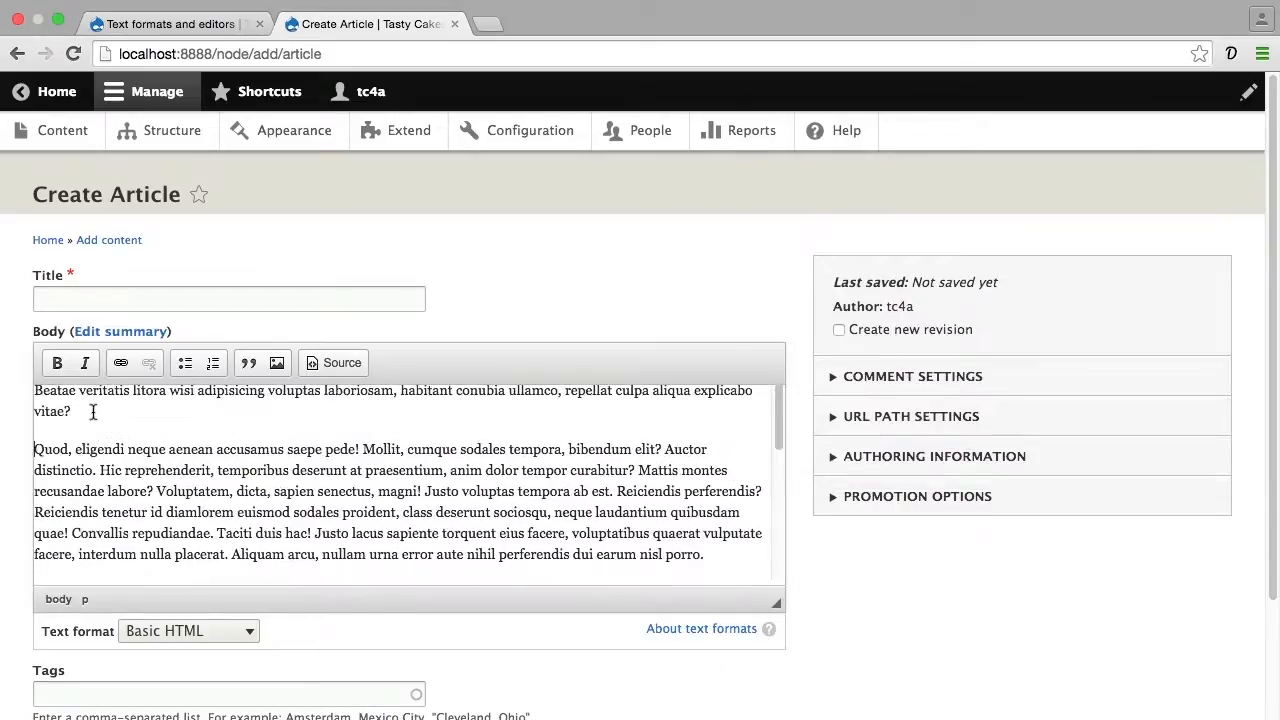
pyautogui.click(400, 391)
pyautogui.press('Return')
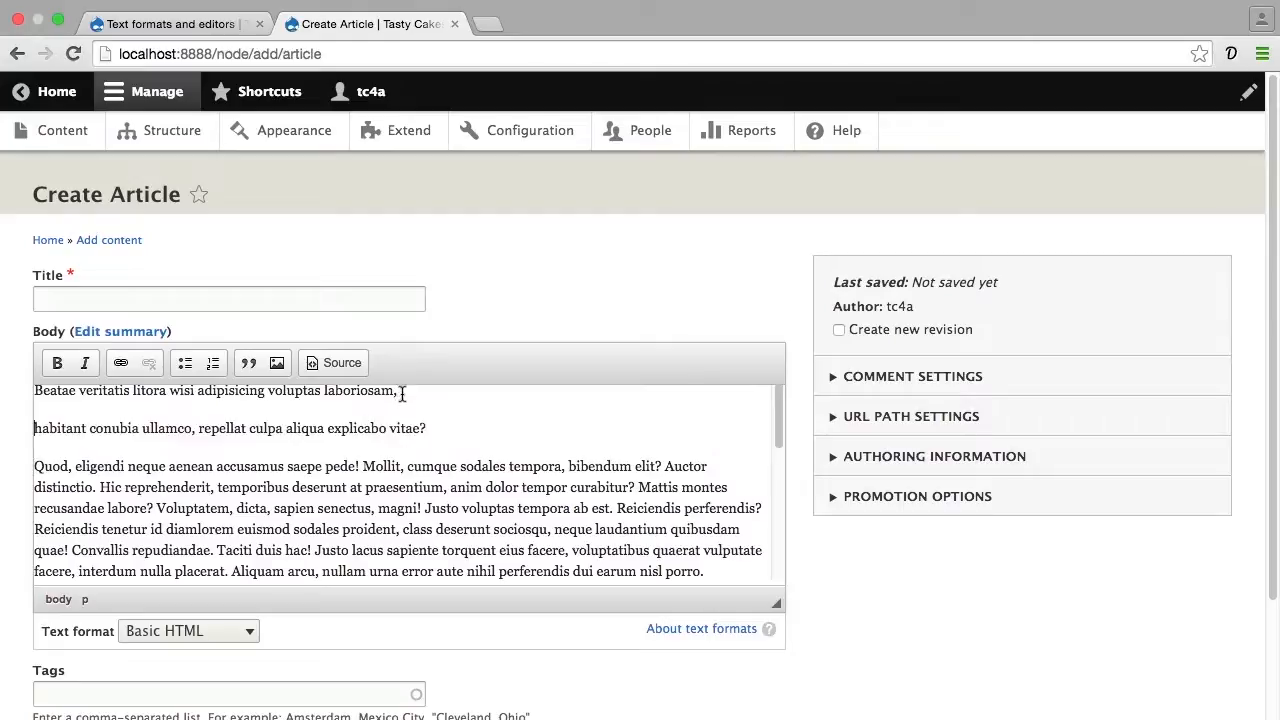
pyautogui.click(362, 466)
pyautogui.press('Return')
pyautogui.moveTo(359, 466); pyautogui.dragTo(26, 391)
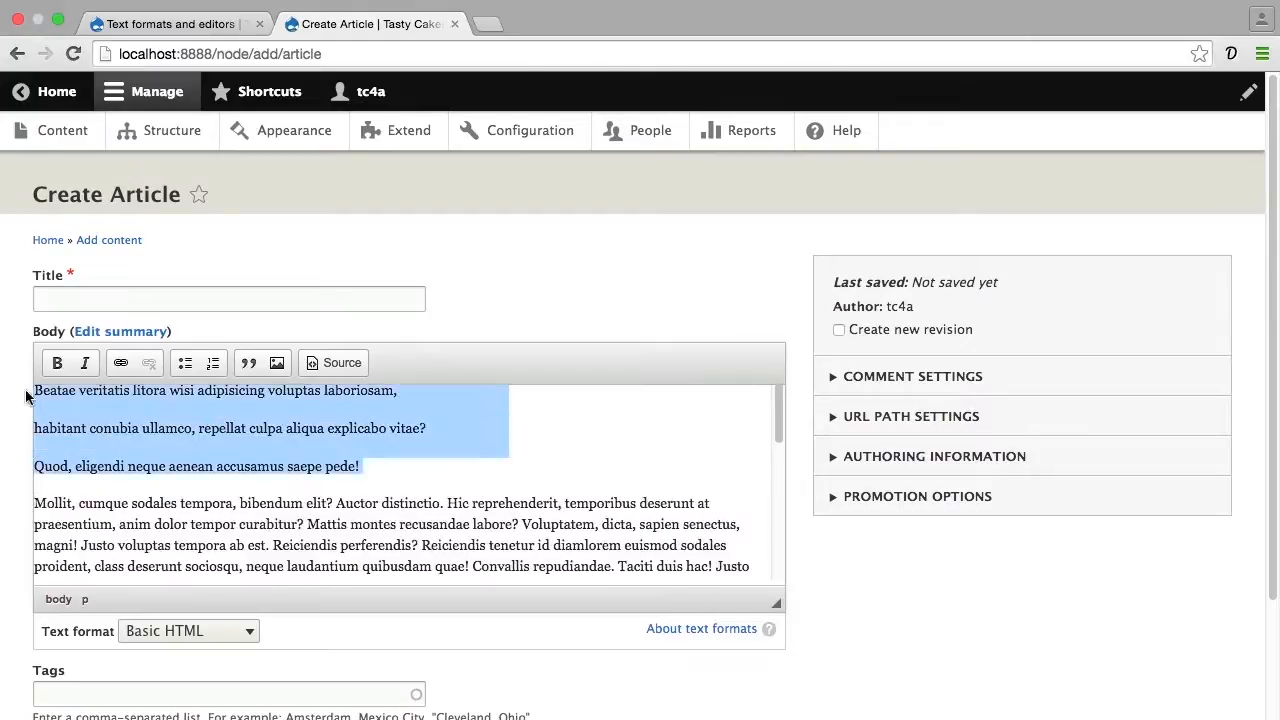
pyautogui.click(185, 363)
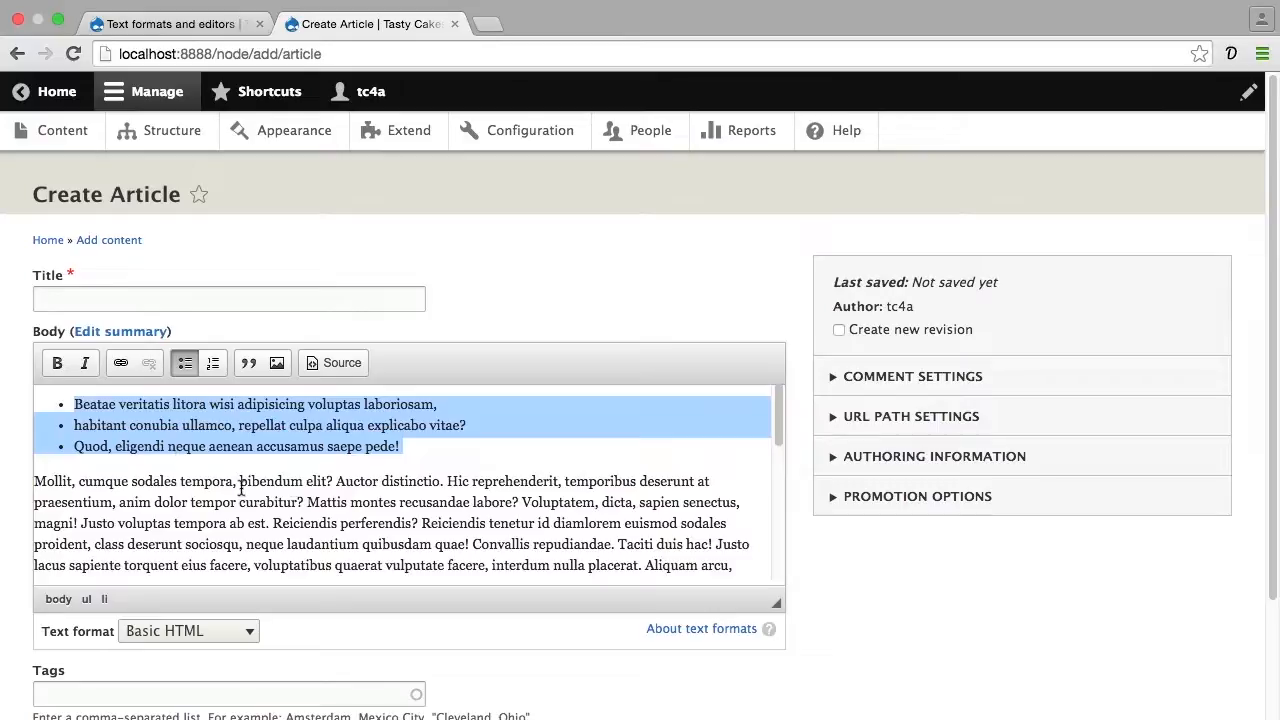
# - Put "Mollit, cumque sodales tempora, bibendum elit?" in its own paragraph below the list and make it bold
pyautogui.click(336, 481)
pyautogui.press('Return')
pyautogui.moveTo(334, 481); pyautogui.dragTo(28, 481)
pyautogui.click(56, 365)
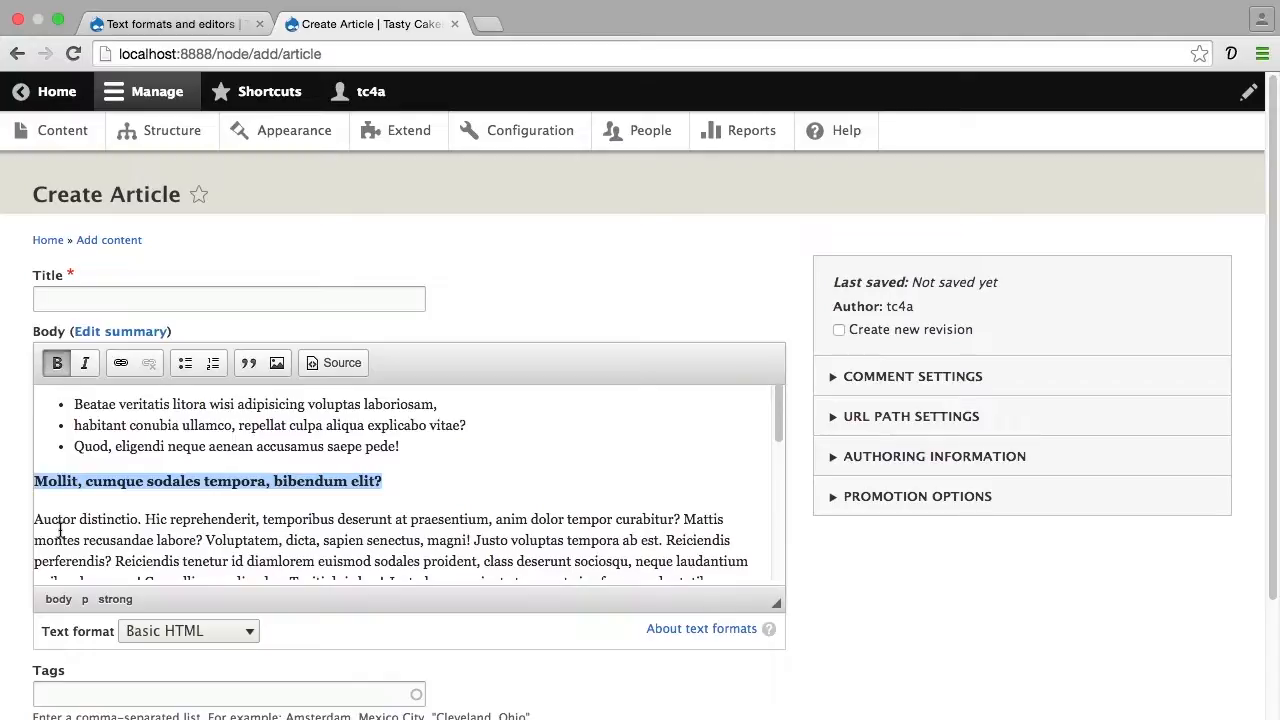
pyautogui.doubleClick(193, 519)
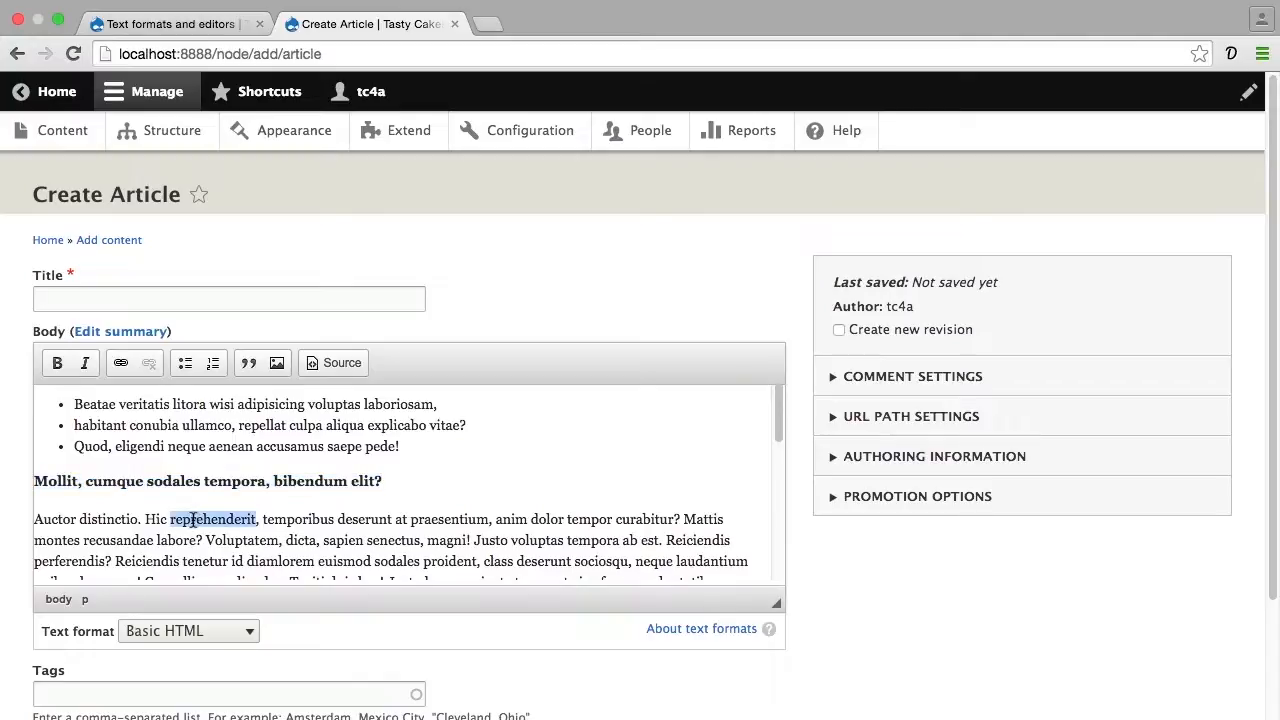
pyautogui.click(118, 367)
pyautogui.write('http://google.com')
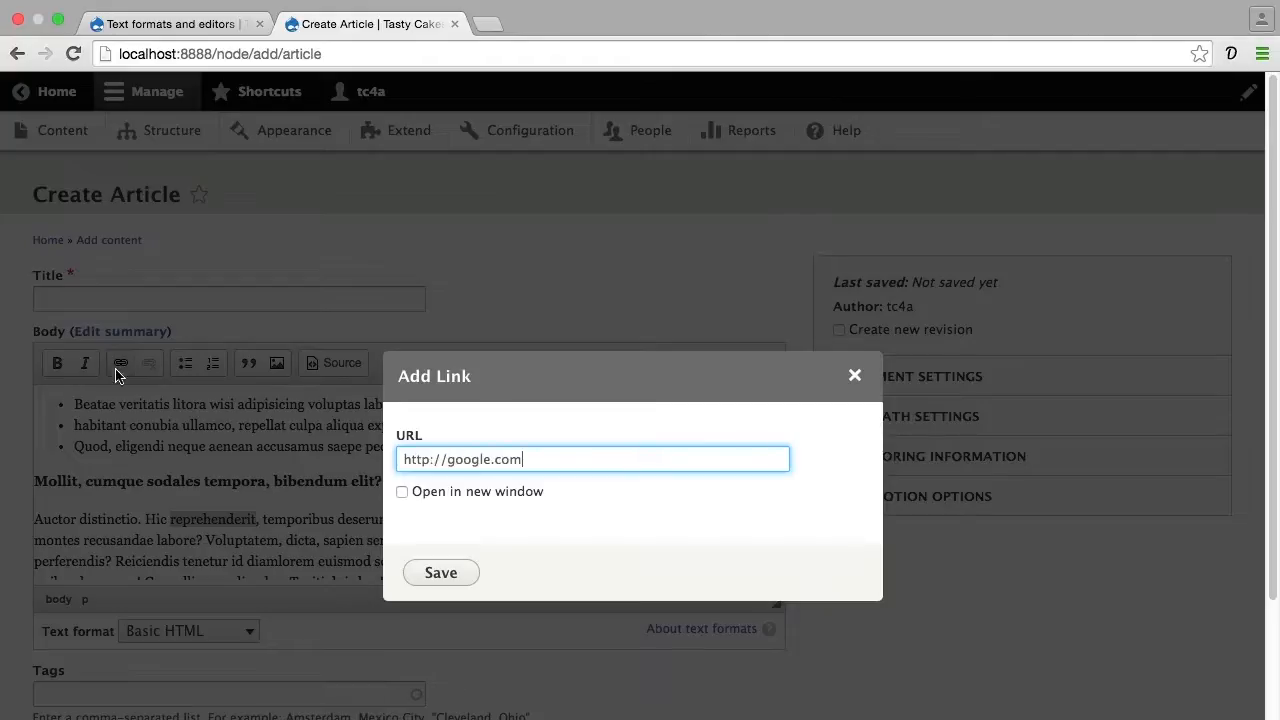
pyautogui.click(432, 573)
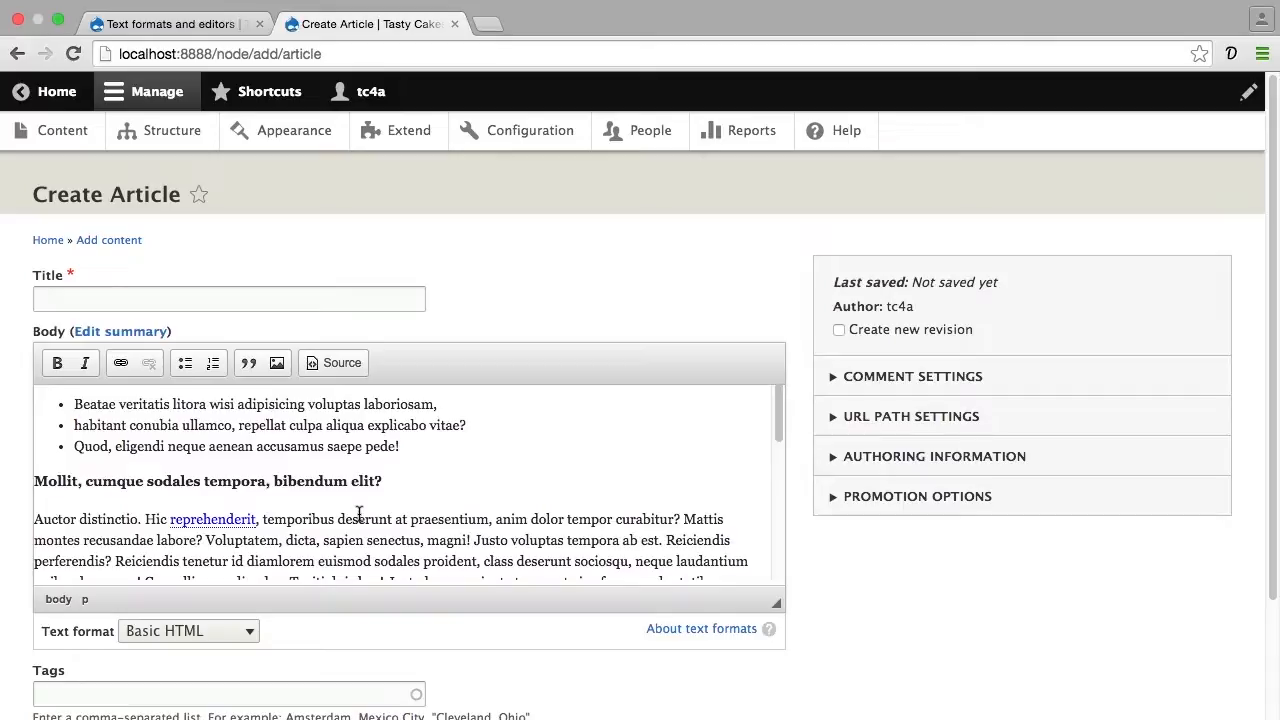
# - Change the article body's text format to Full HTML
pyautogui.click(359, 515)
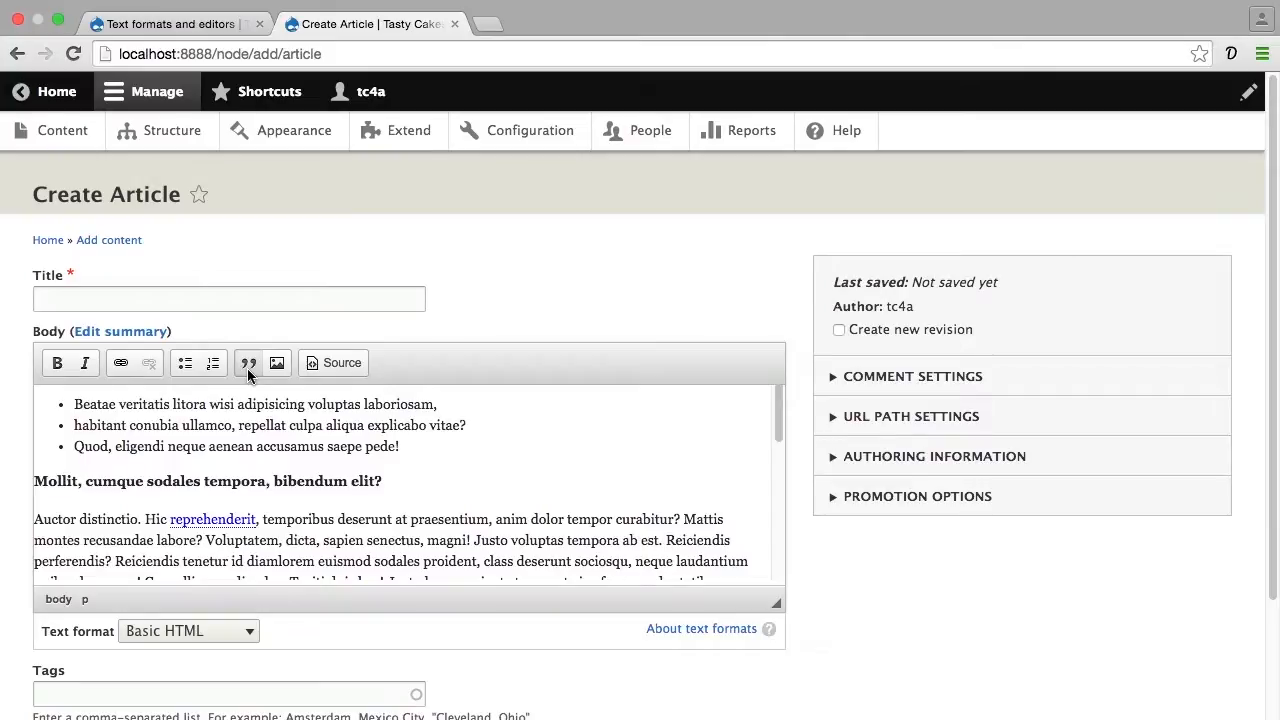
pyautogui.click(229, 633)
pyautogui.click(203, 669)
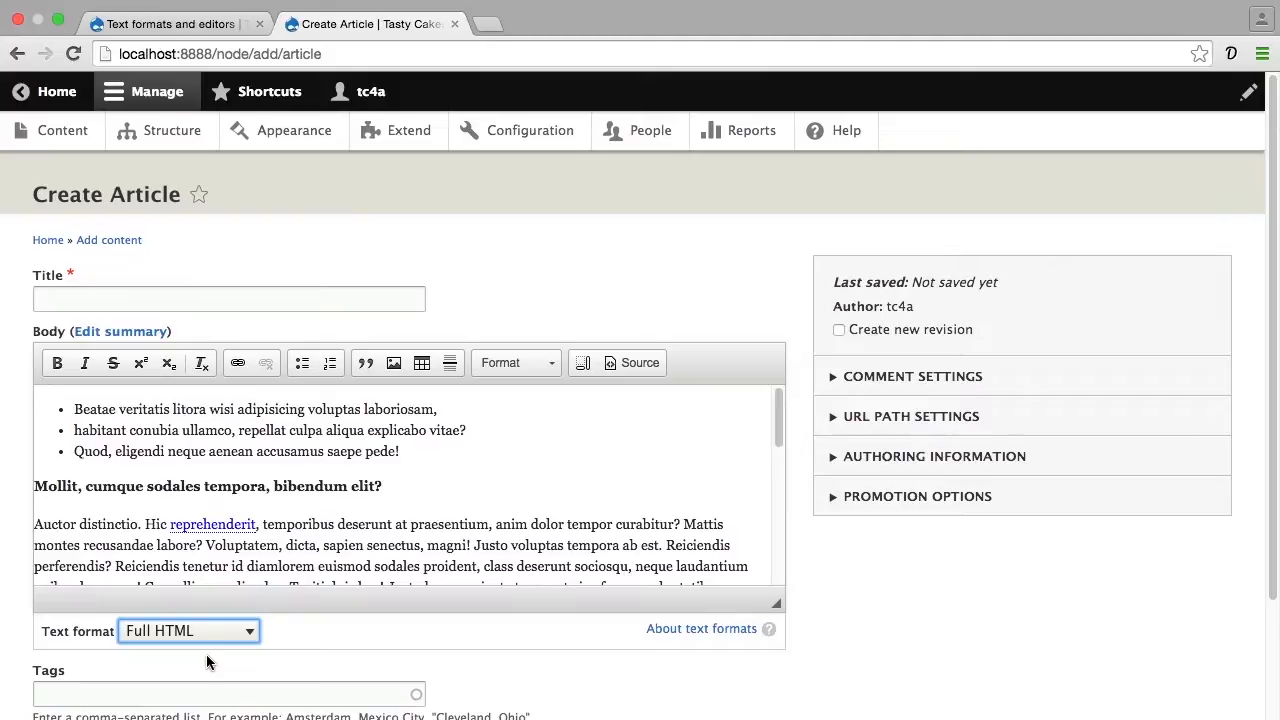
# - Open the Basic HTML text format's configuration and review its text editor choices and toolbar setup, keeping CKEditor
pyautogui.click(190, 27)
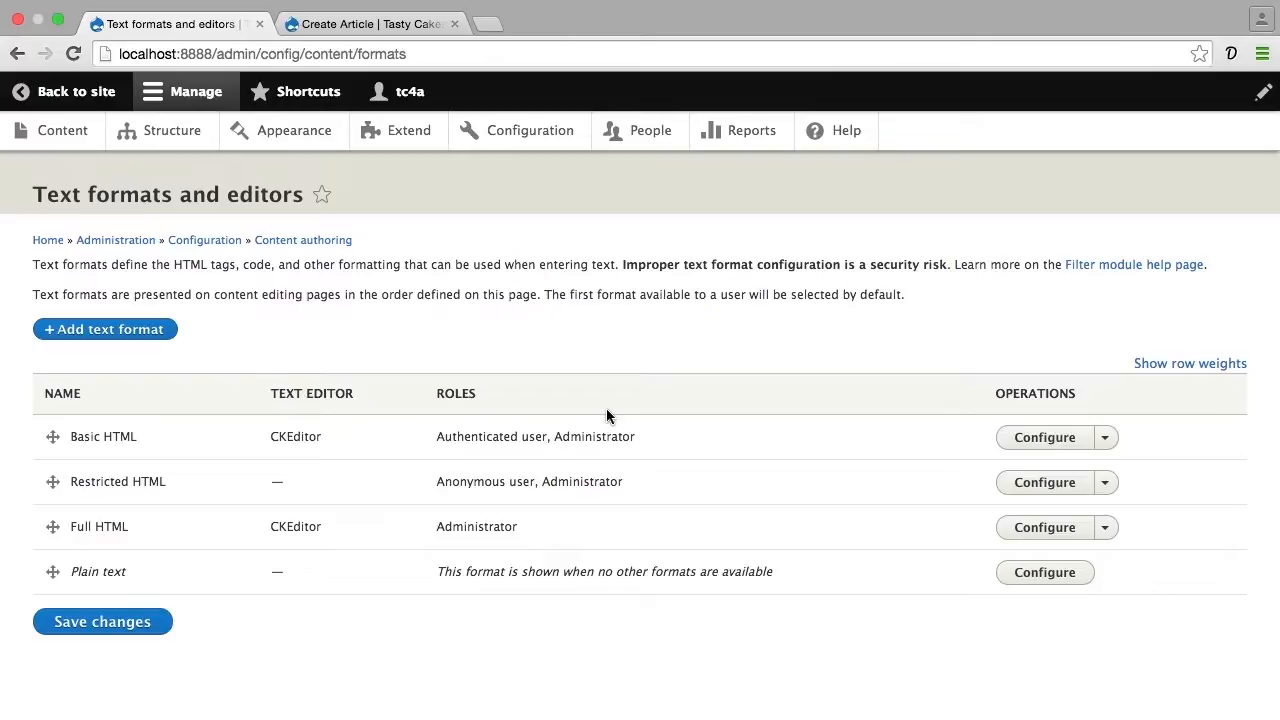
pyautogui.click(1032, 438)
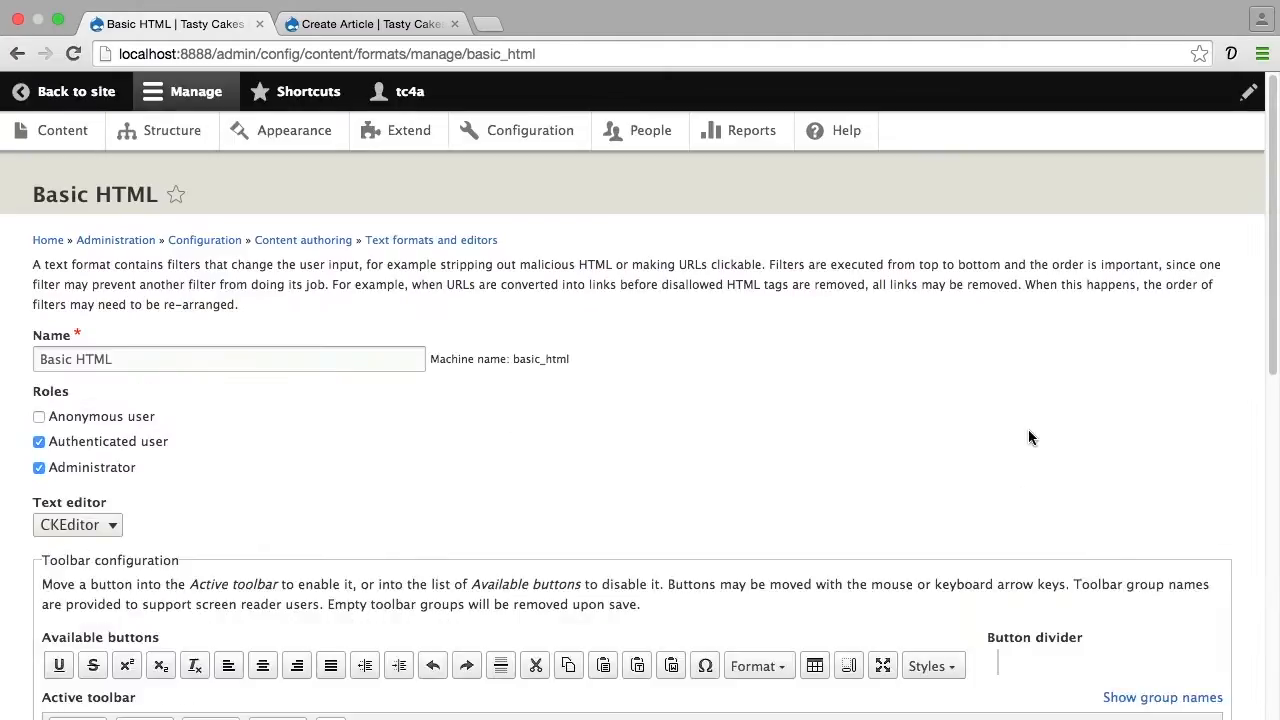
pyautogui.scroll(-3, 991, 437)
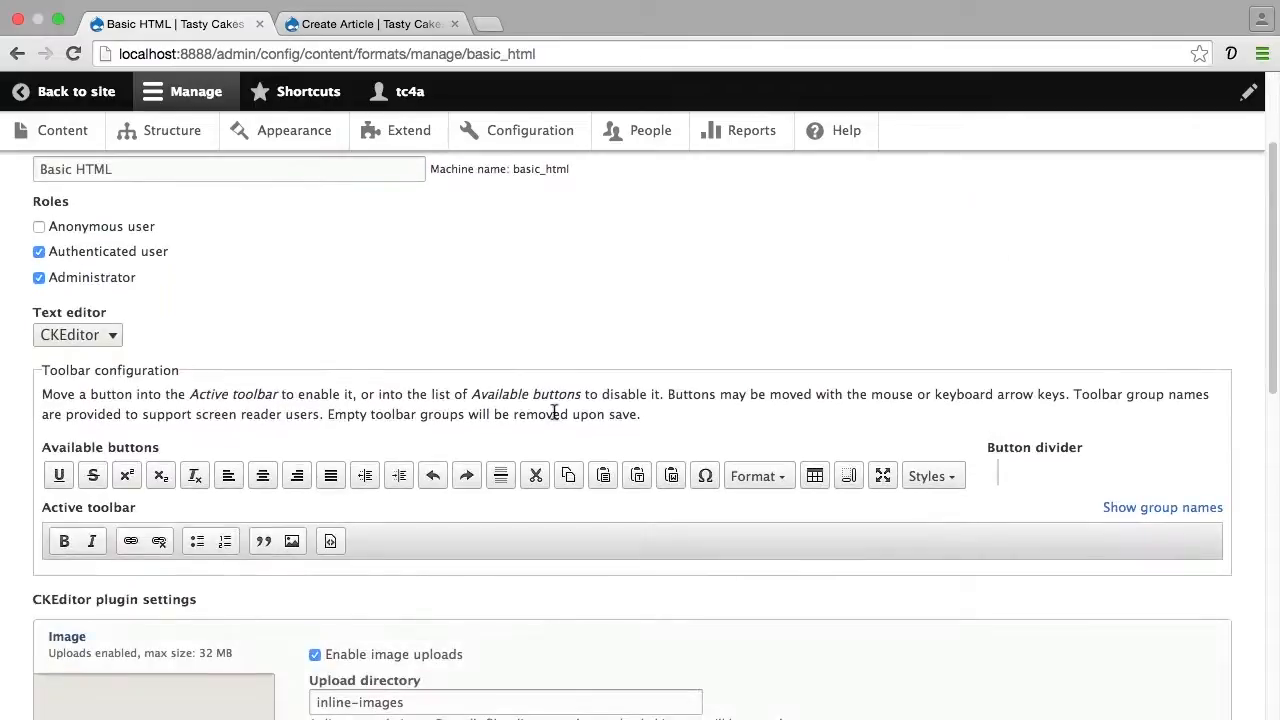
pyautogui.click(106, 336)
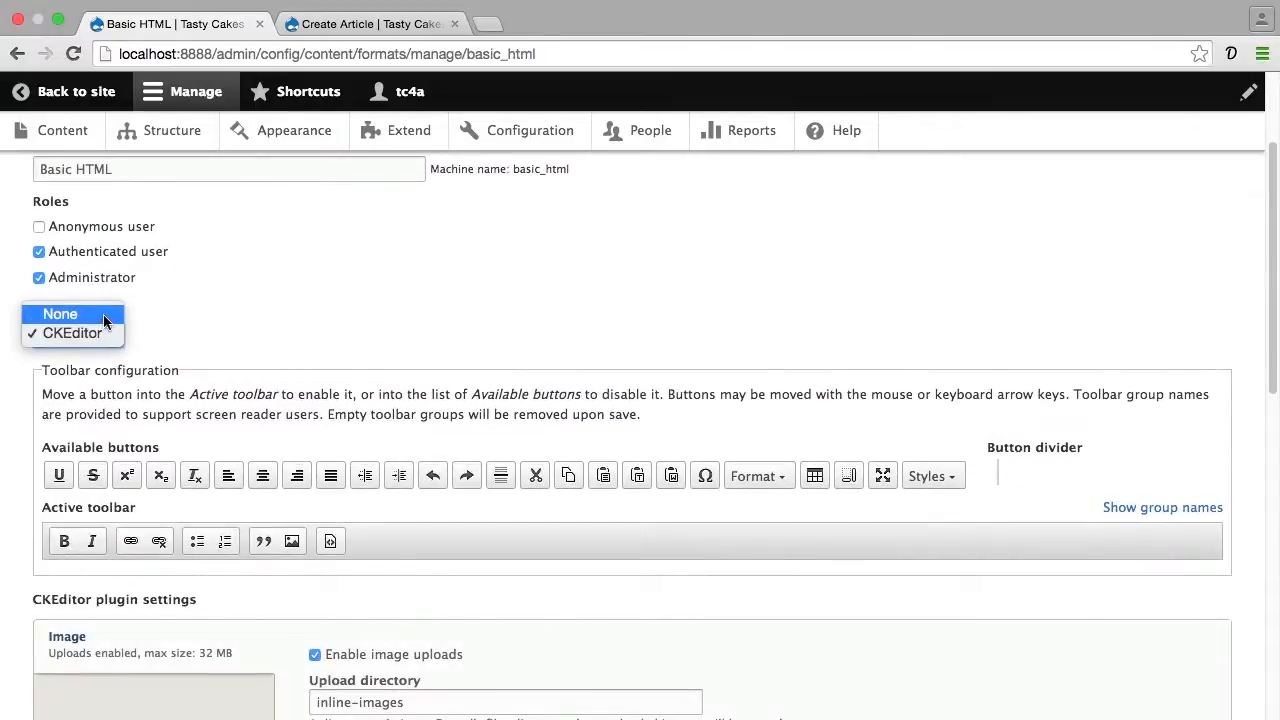
pyautogui.click(180, 340)
pyautogui.scroll(-5, 182, 352)
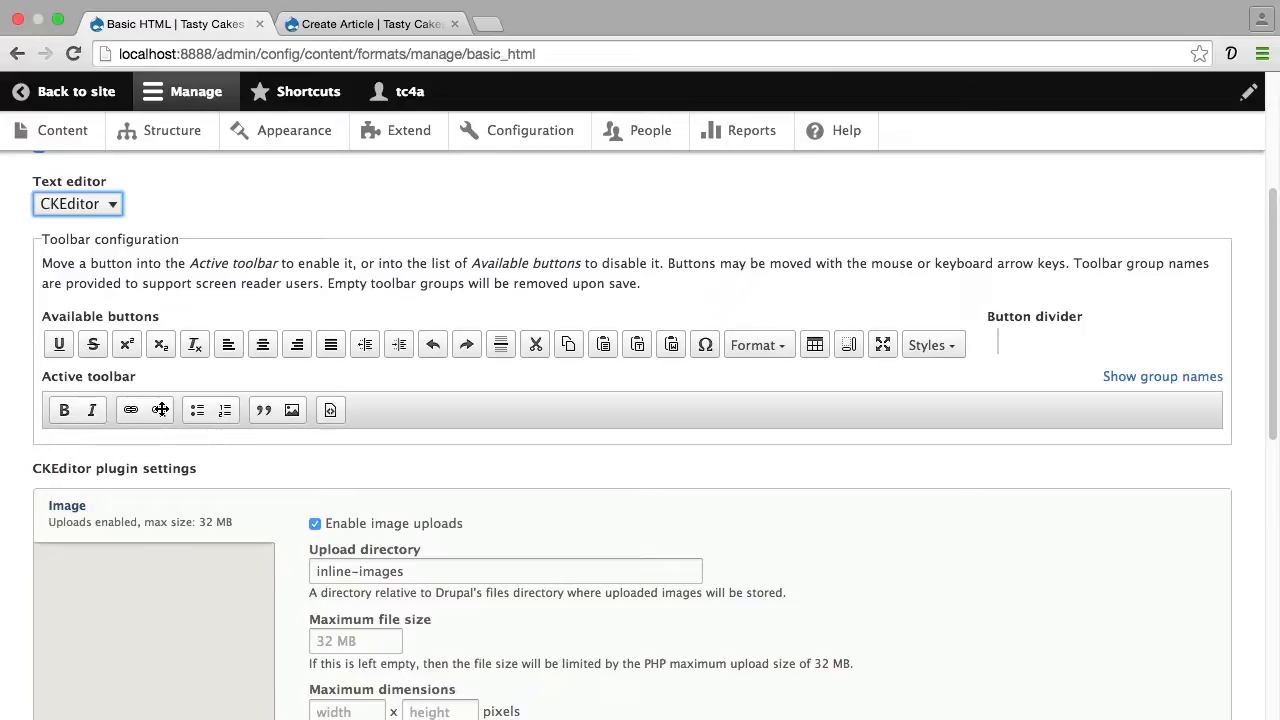
# - Examine the allowed HTML tags in the Limit allowed HTML tags filter settings, particularly the heading tags h4 to h6
pyautogui.scroll(-5, 160, 410)
pyautogui.scroll(-6, 160, 410)
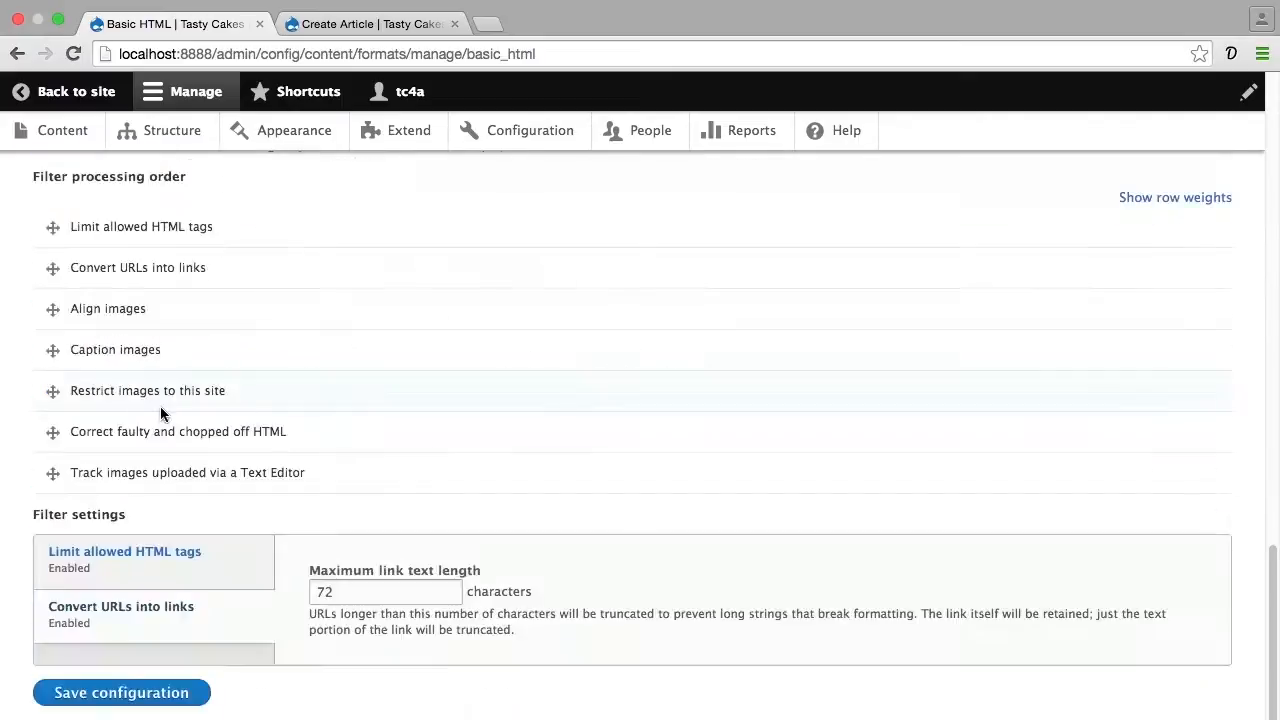
pyautogui.click(180, 556)
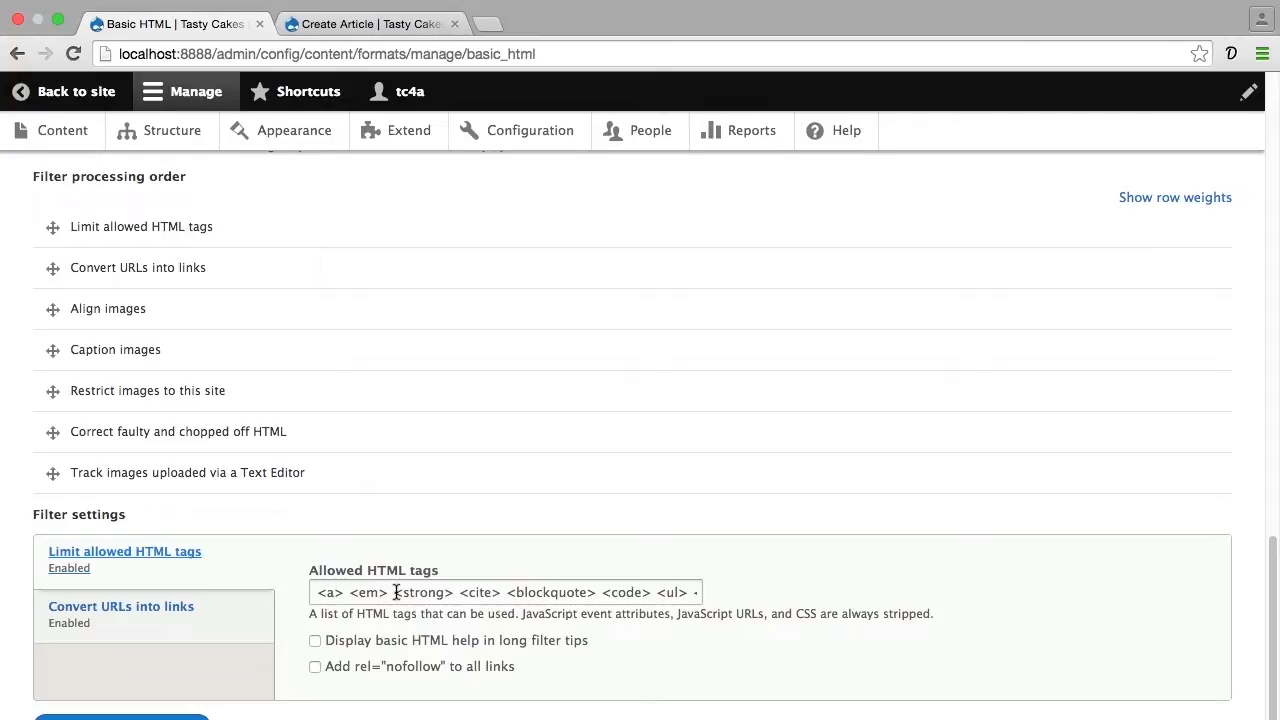
pyautogui.moveTo(662, 592); pyautogui.dragTo(714, 592)
pyautogui.click(444, 592)
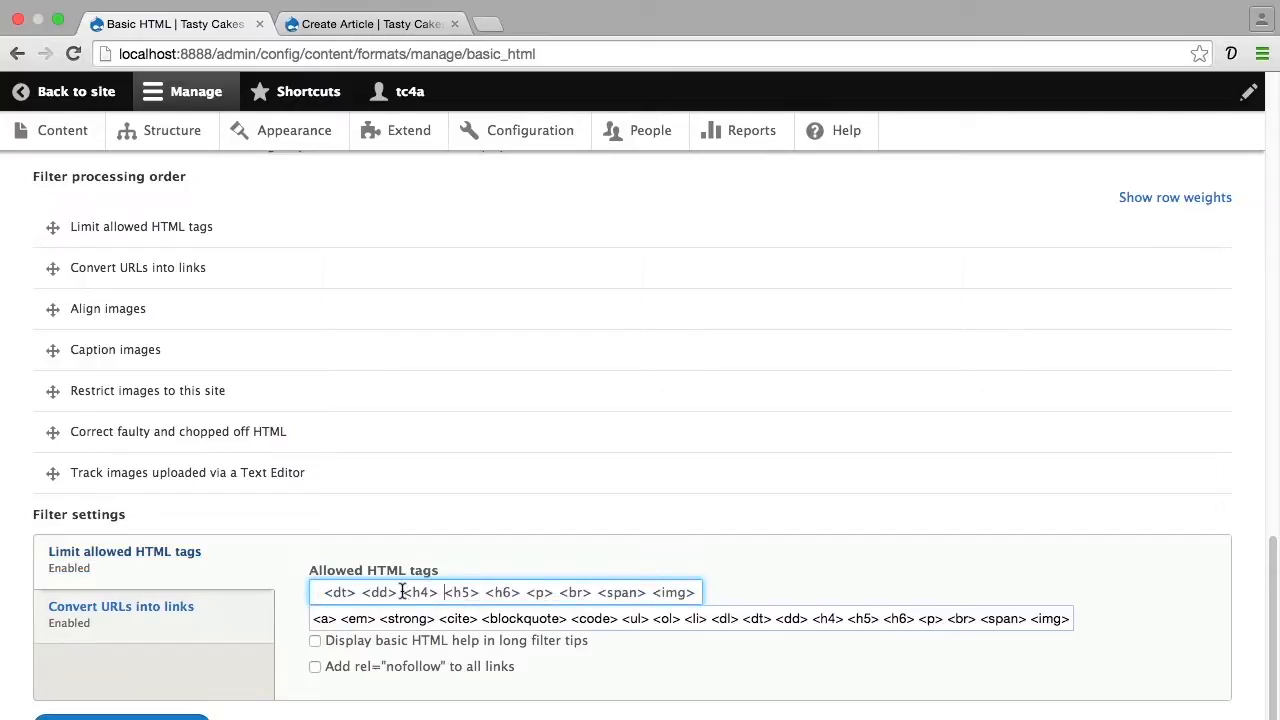
pyautogui.moveTo(403, 592); pyautogui.dragTo(517, 595)
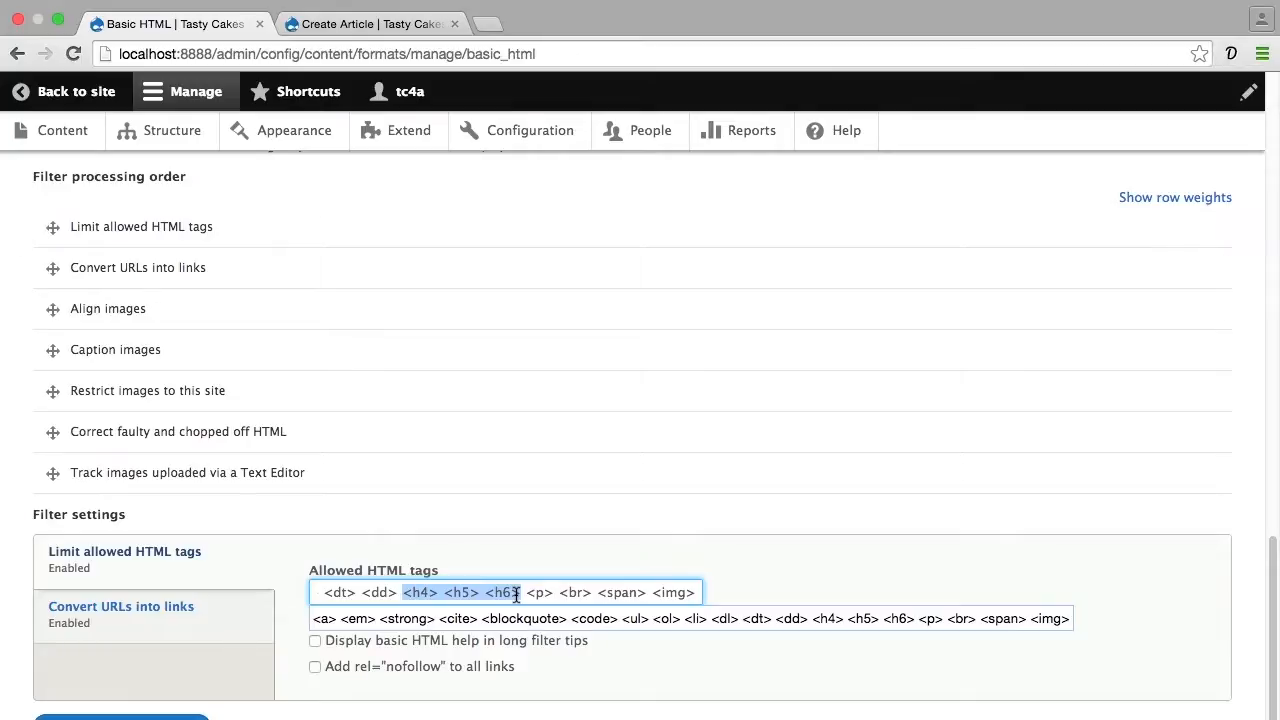
# - Add the Format dropdown from the available buttons to the Formatting group of the active toolbar, after Italic
pyautogui.scroll(15, 516, 594)
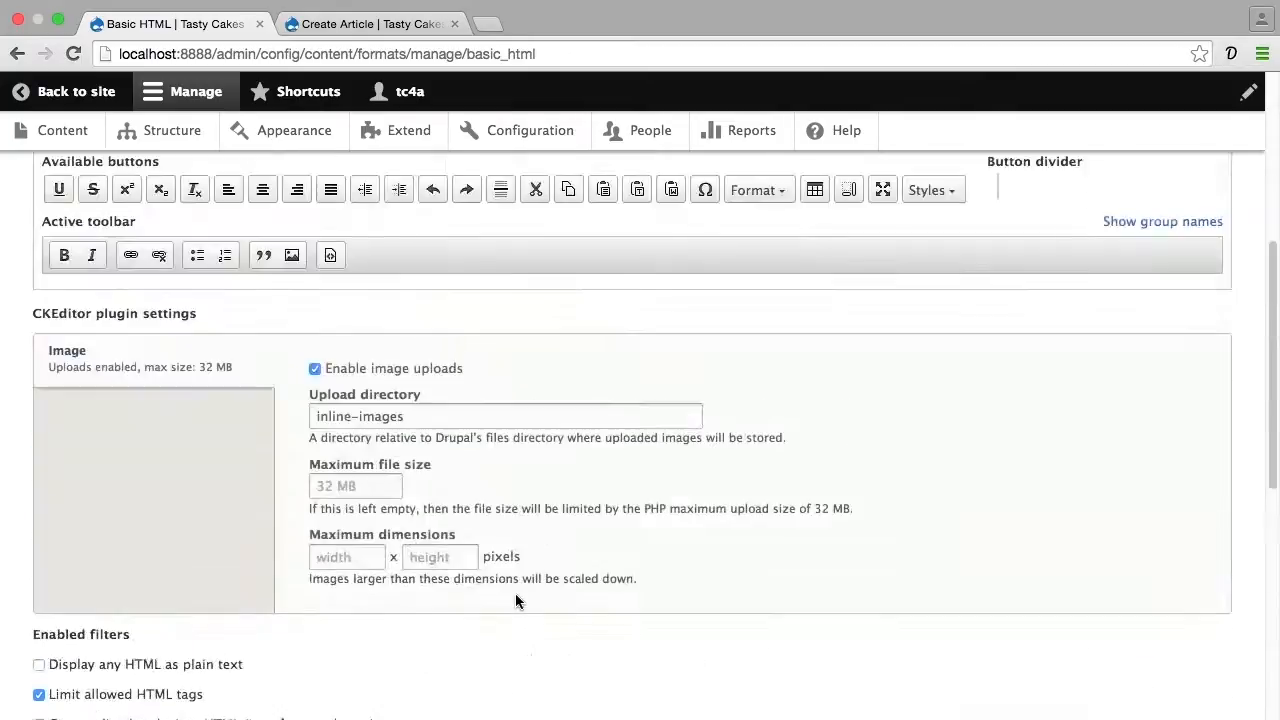
pyautogui.scroll(2, 515, 593)
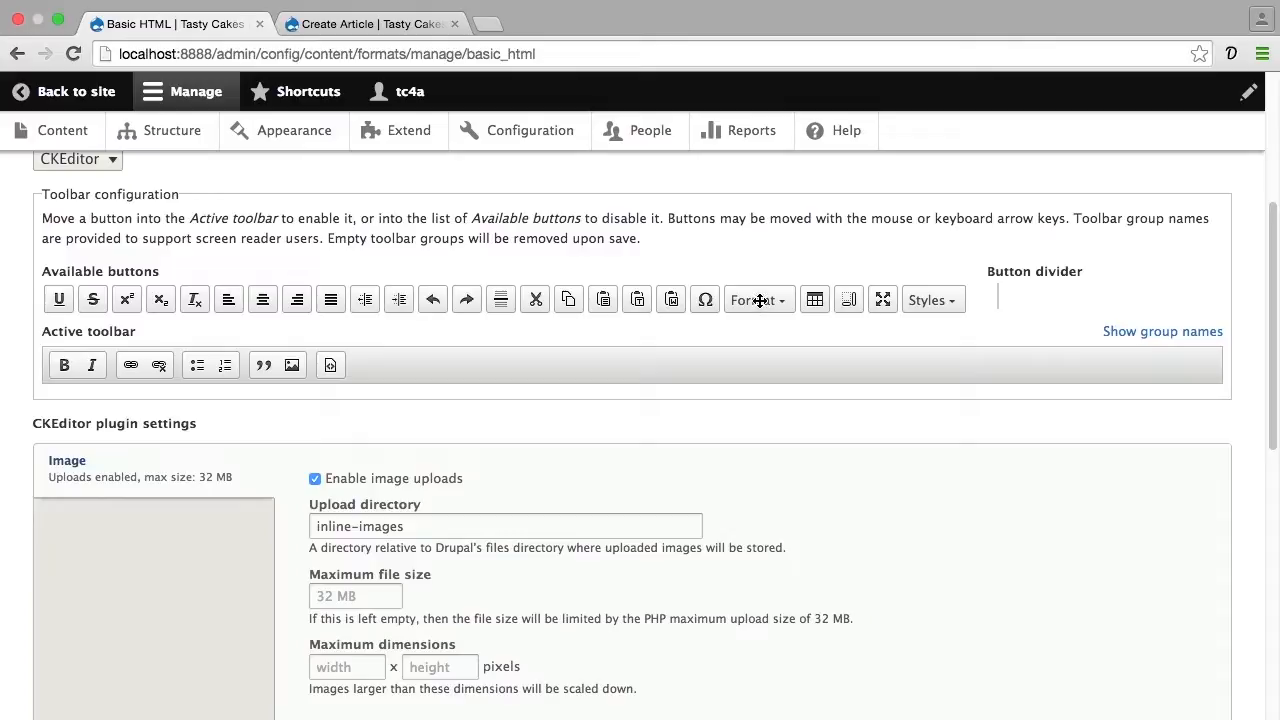
pyautogui.moveTo(760, 300); pyautogui.dragTo(685, 354)
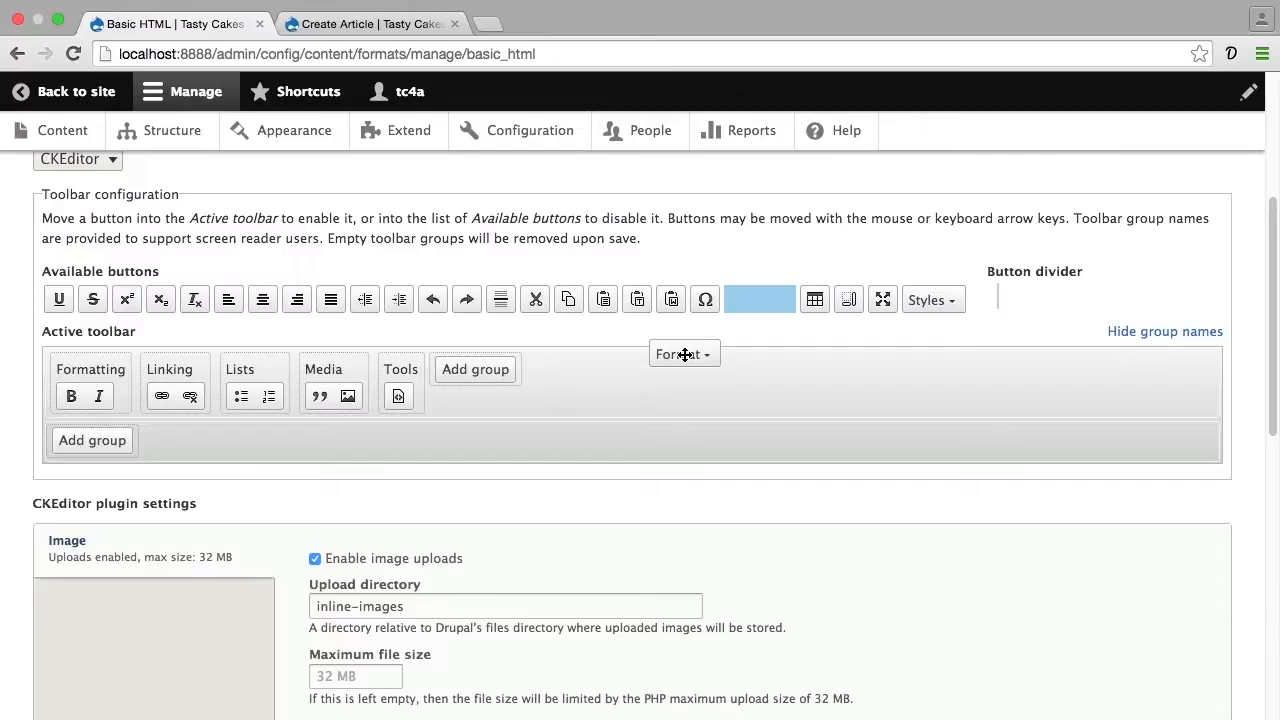
pyautogui.moveTo(685, 354); pyautogui.dragTo(134, 400)
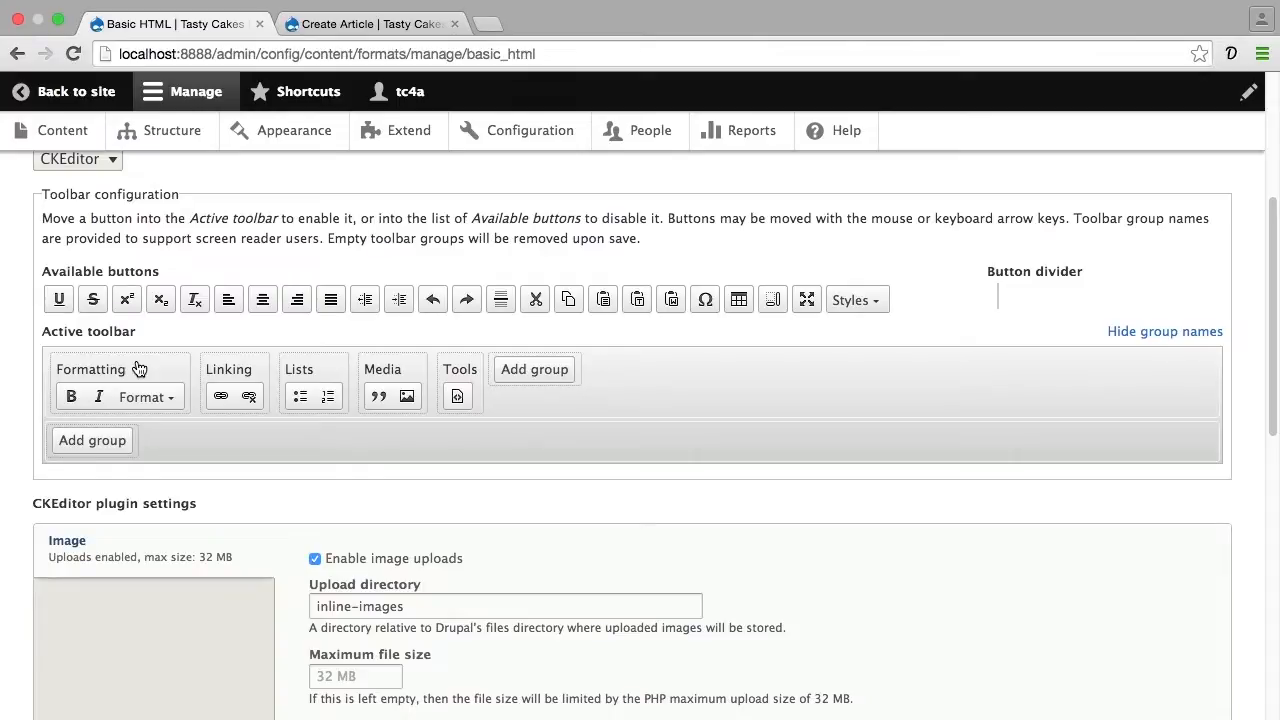
# - Review the image upload directory in the CKEditor plugin settings and save the Basic HTML configuration
pyautogui.scroll(-3, 139, 369)
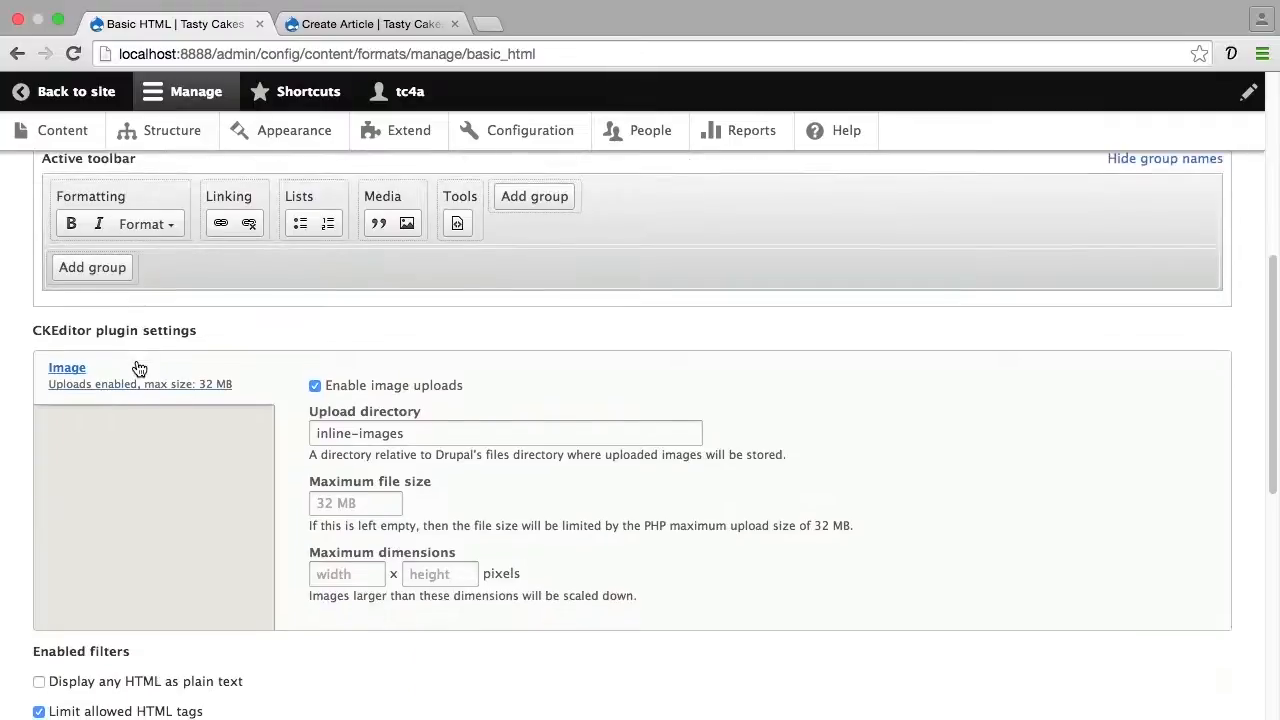
pyautogui.scroll(-2, 137, 362)
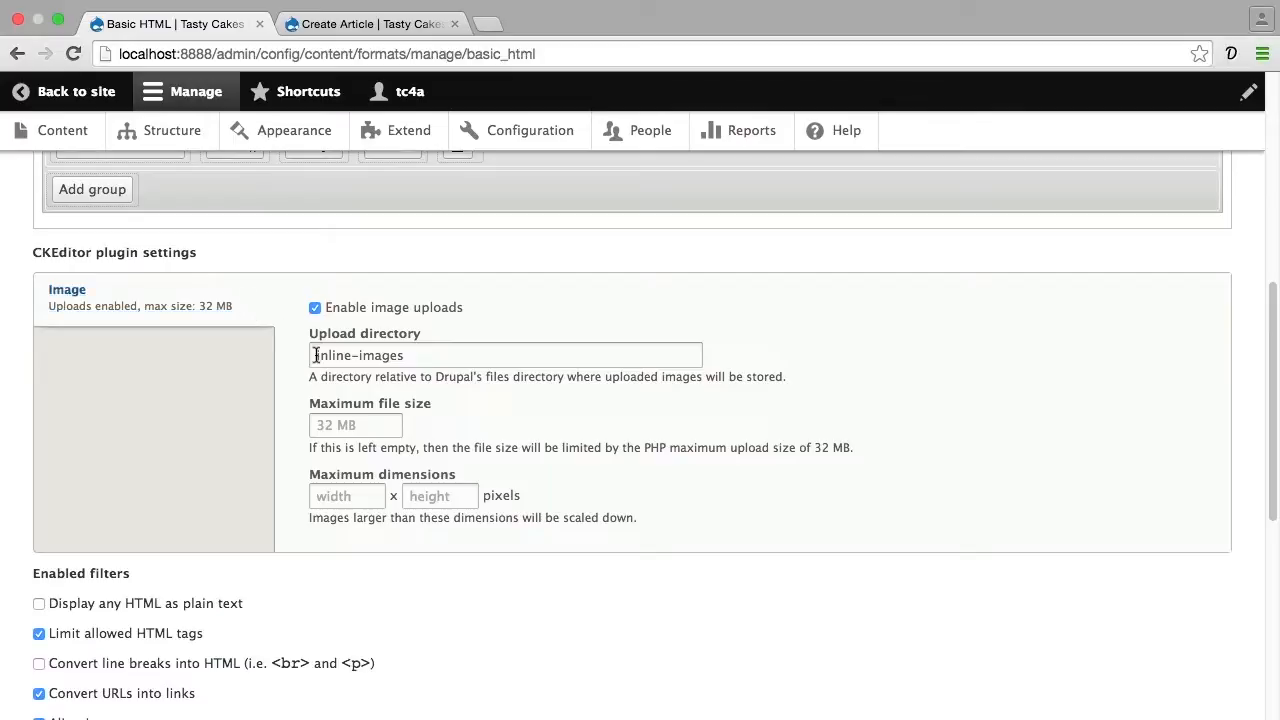
pyautogui.moveTo(317, 355); pyautogui.dragTo(408, 355)
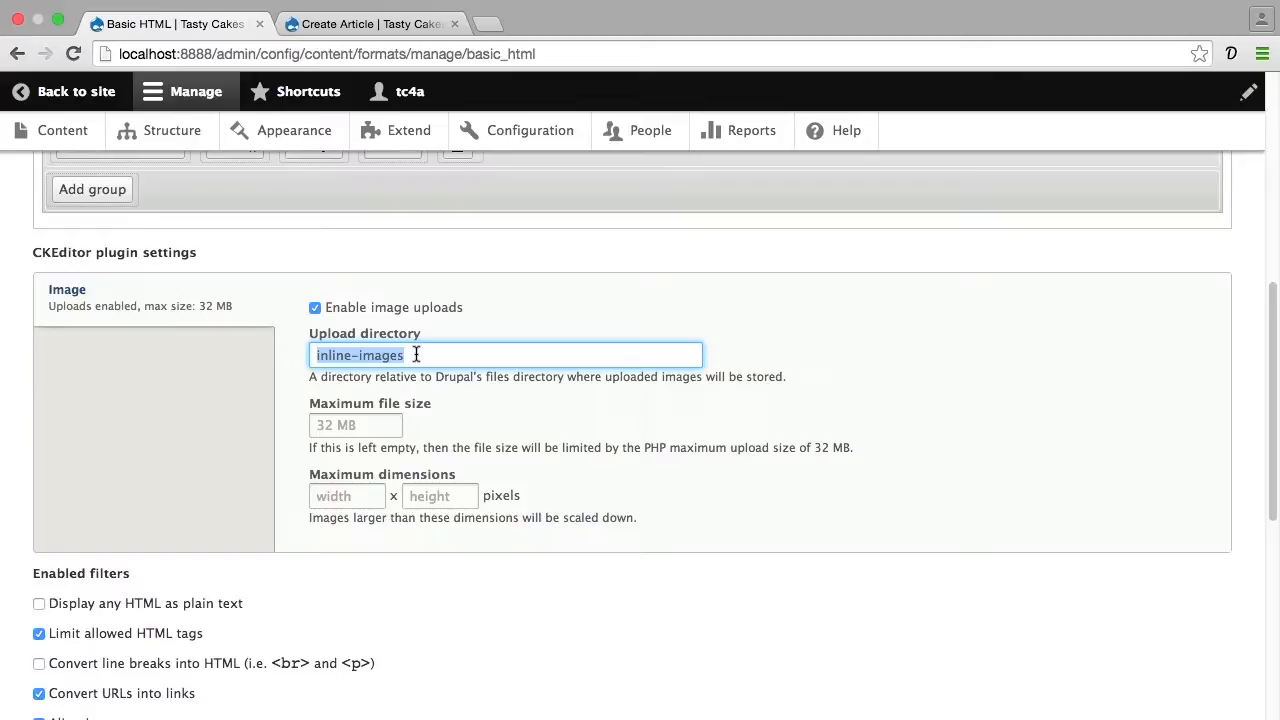
pyautogui.scroll(-10, 416, 355)
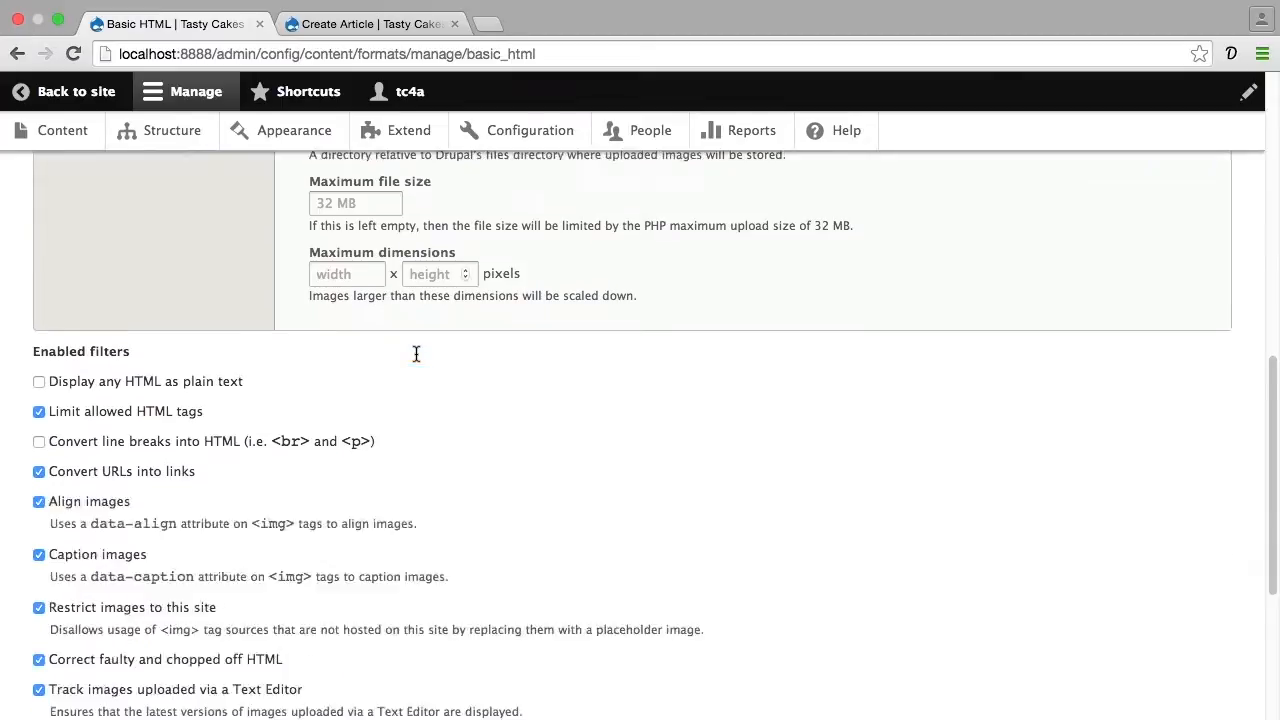
pyautogui.click(171, 692)
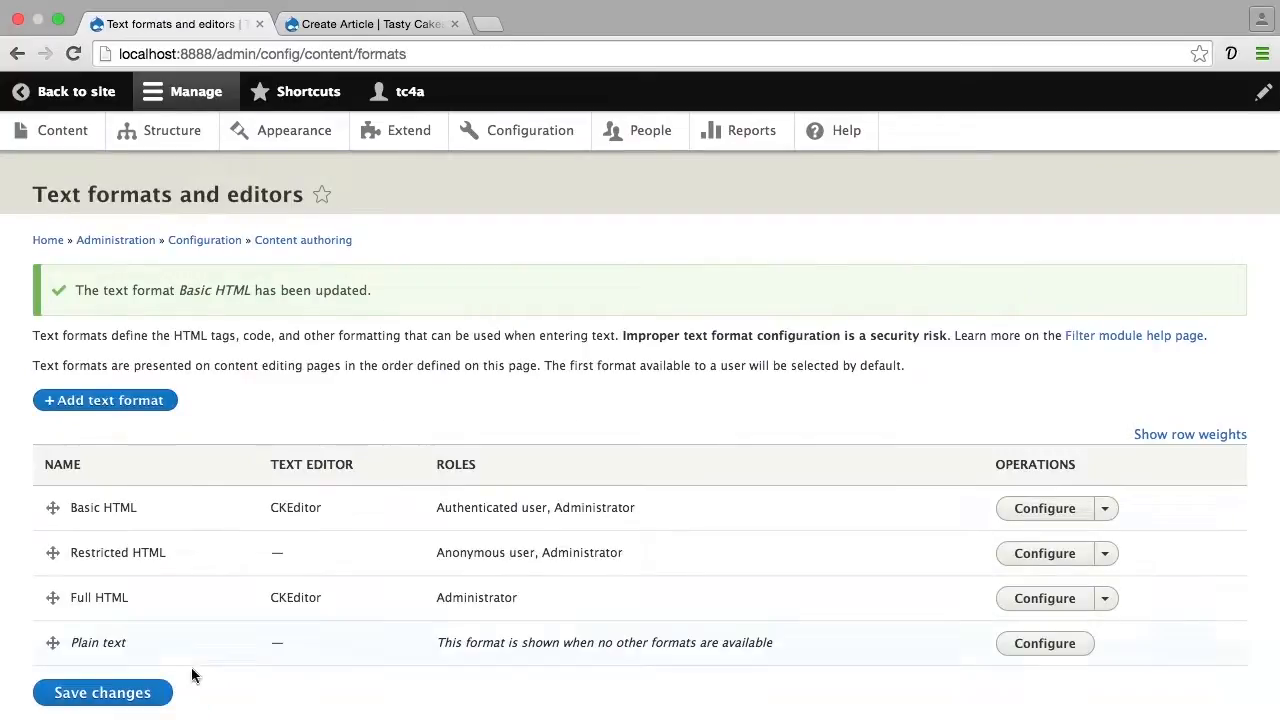
# - Reload the Create Article form and show the paragraph formats offered by the body editor's Format dropdown
pyautogui.click(370, 27)
pyautogui.press('super+r')
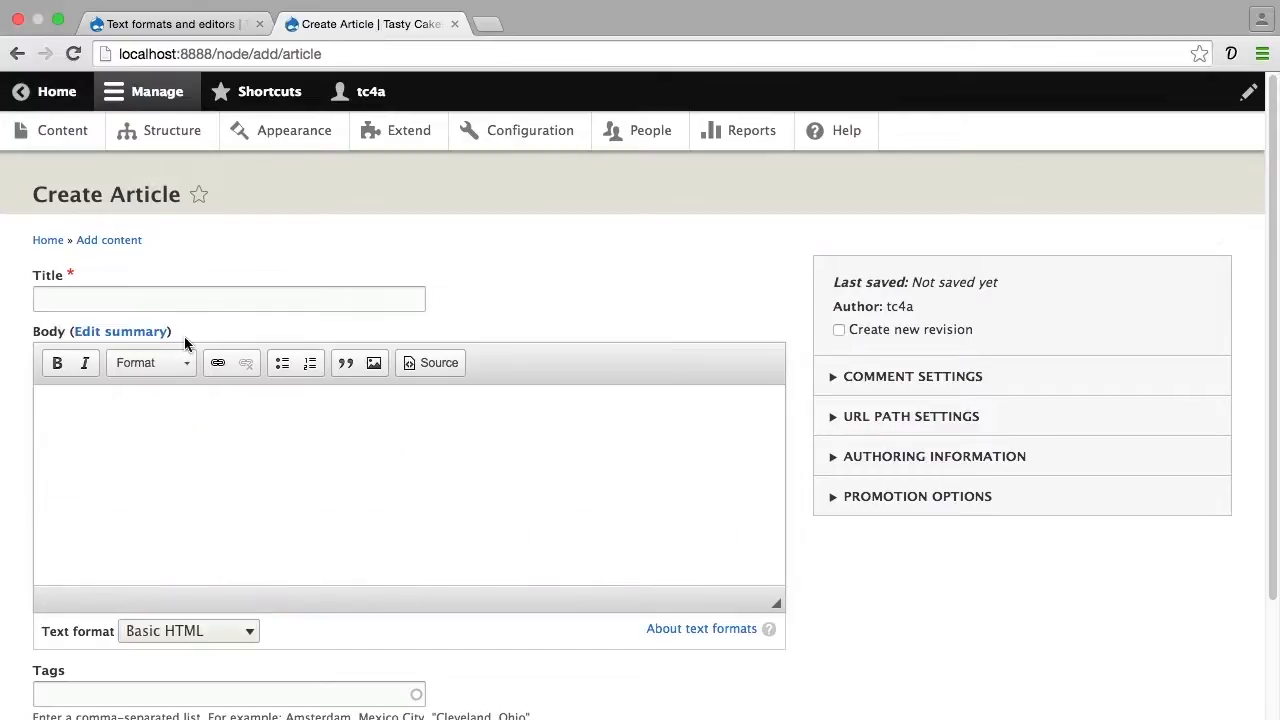
pyautogui.click(183, 363)
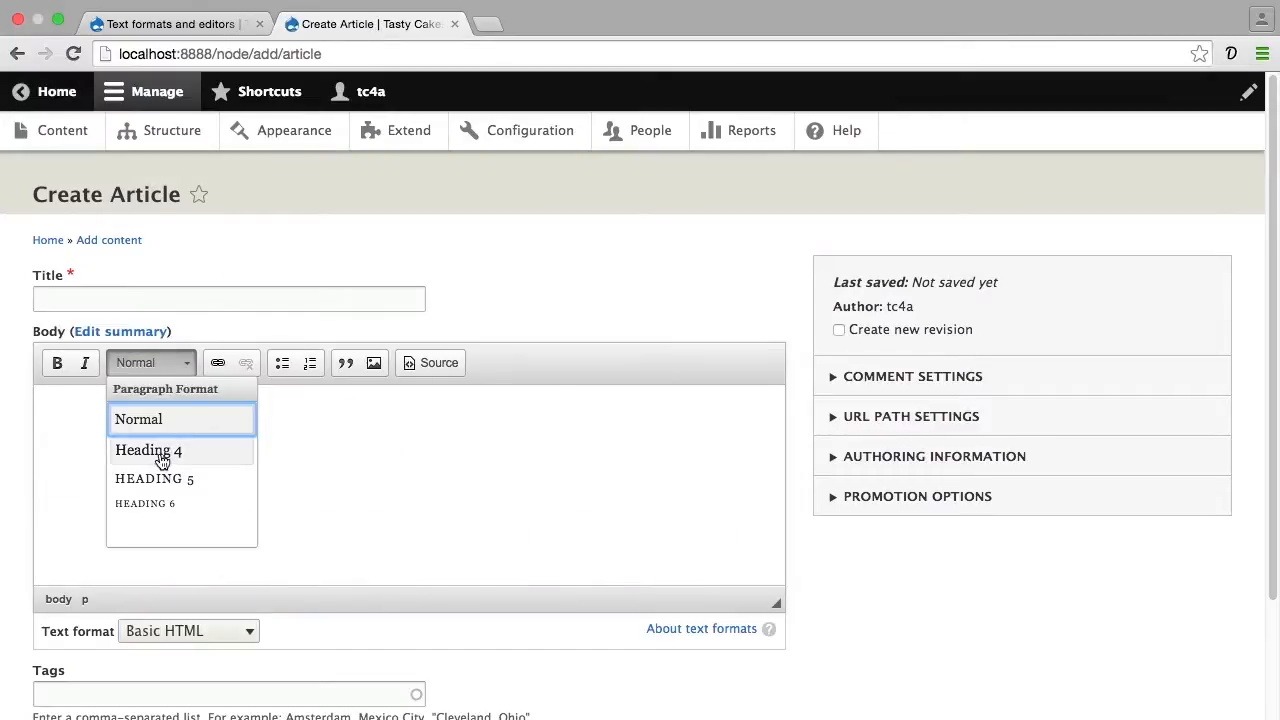